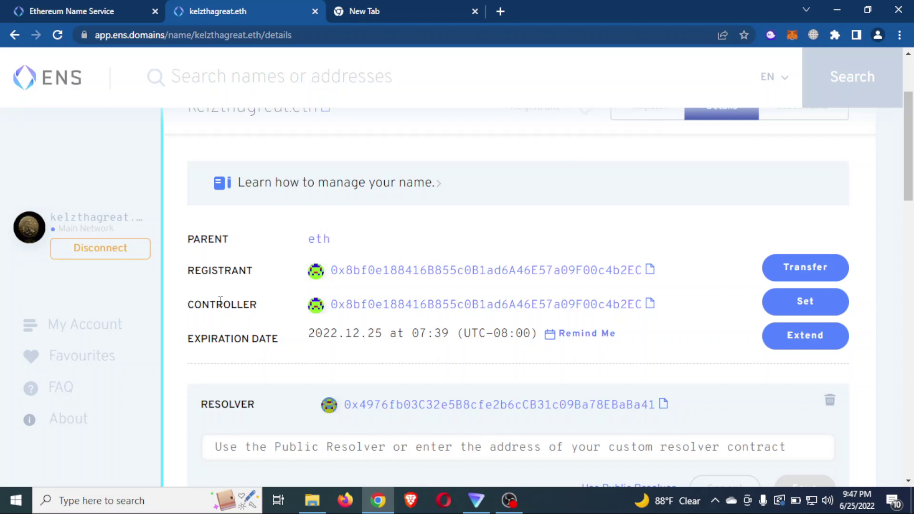
Highlight the Registrant, Controller, Expiration Date and Resolver fields of kelzthagreat.eth in turn
left_click_drag(188, 270, 256, 277)
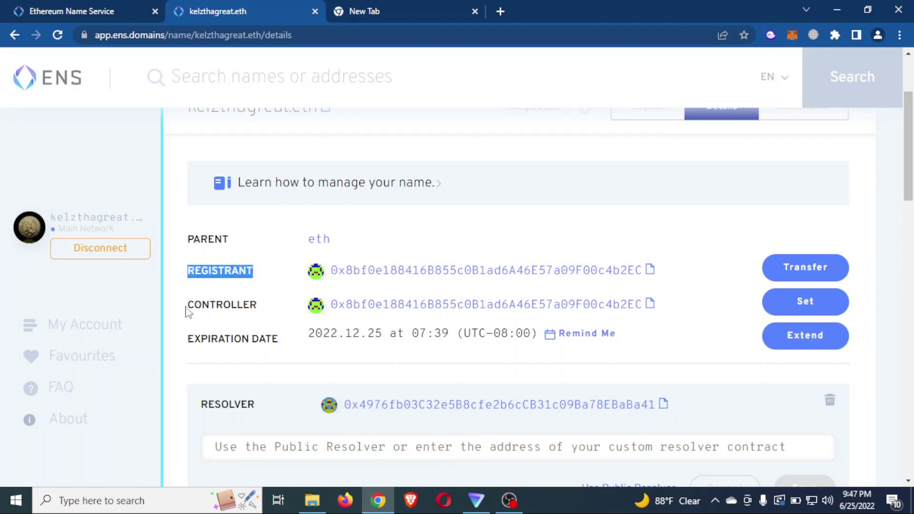
left_click_drag(187, 307, 278, 313)
left_click_drag(186, 339, 284, 342)
left_click_drag(202, 403, 261, 410)
left_click(279, 382)
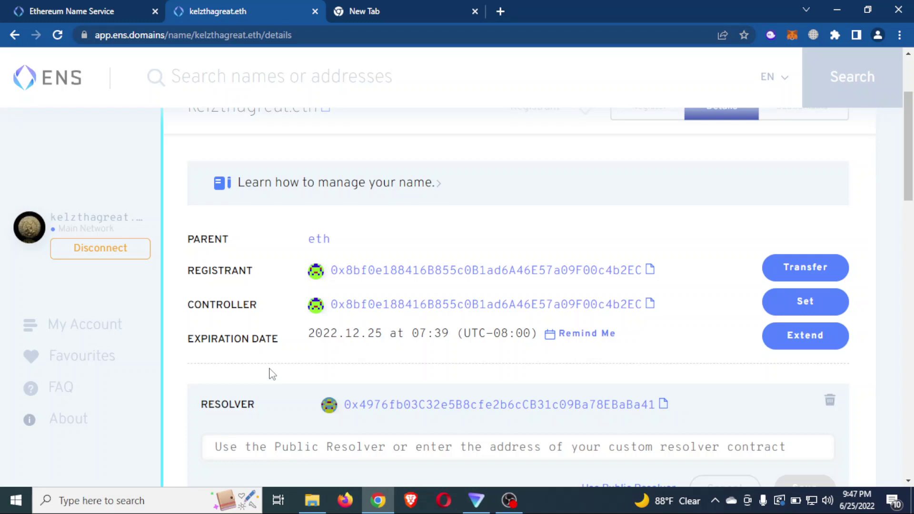
Highlight the Registrant and Controller fields again, then the registrant's wallet address
left_click_drag(187, 270, 252, 276)
left_click(293, 275)
left_click_drag(184, 309, 266, 327)
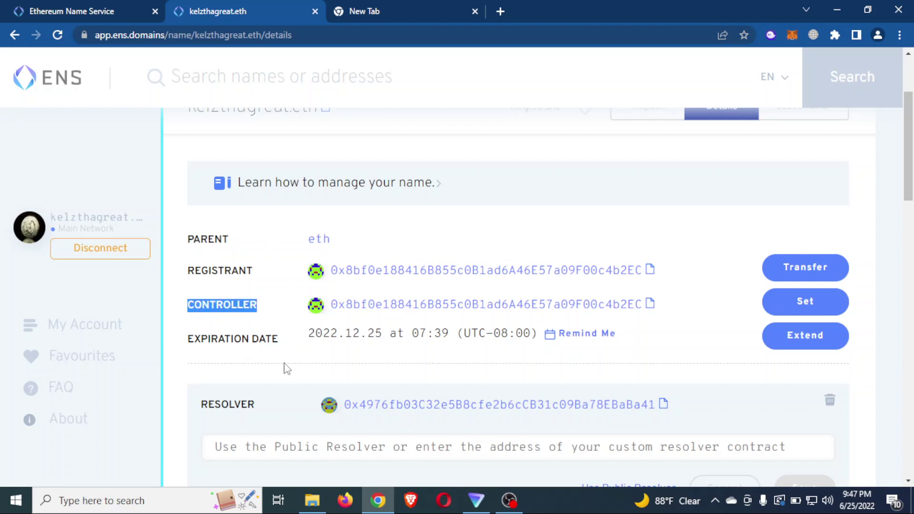
left_click(281, 314)
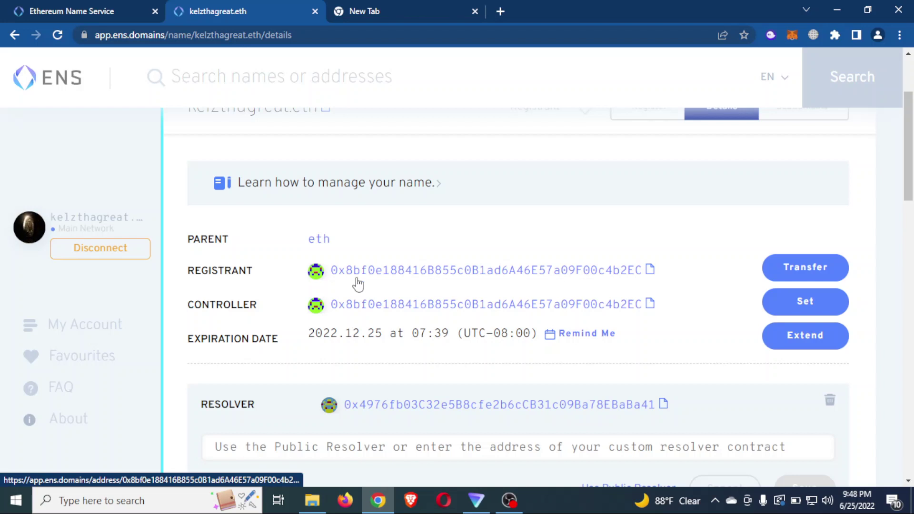
left_click_drag(186, 271, 681, 258)
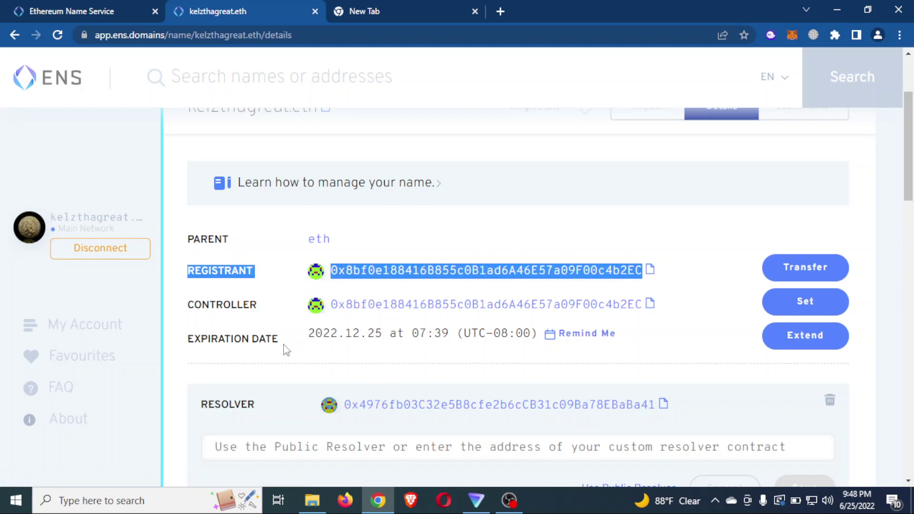
left_click(294, 369)
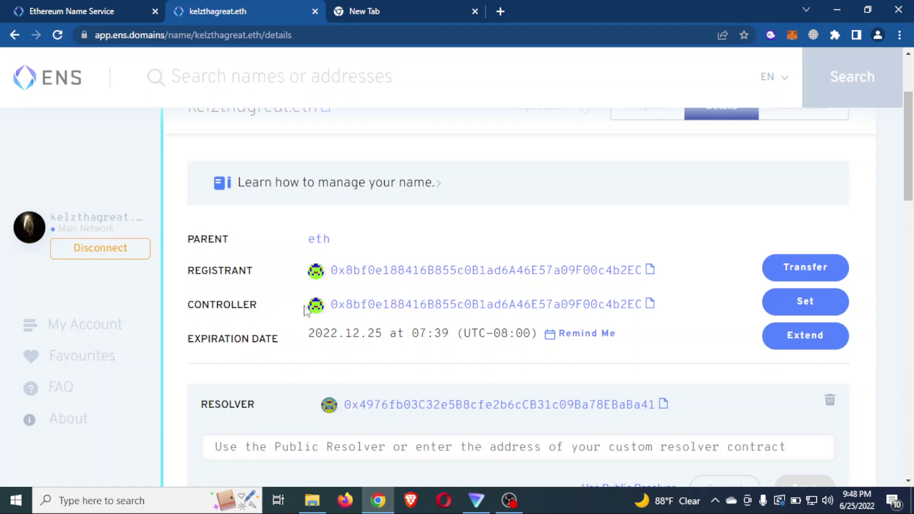
Point out the Controller field, then the Expiration Date field
scroll(305, 310, "down", 2)
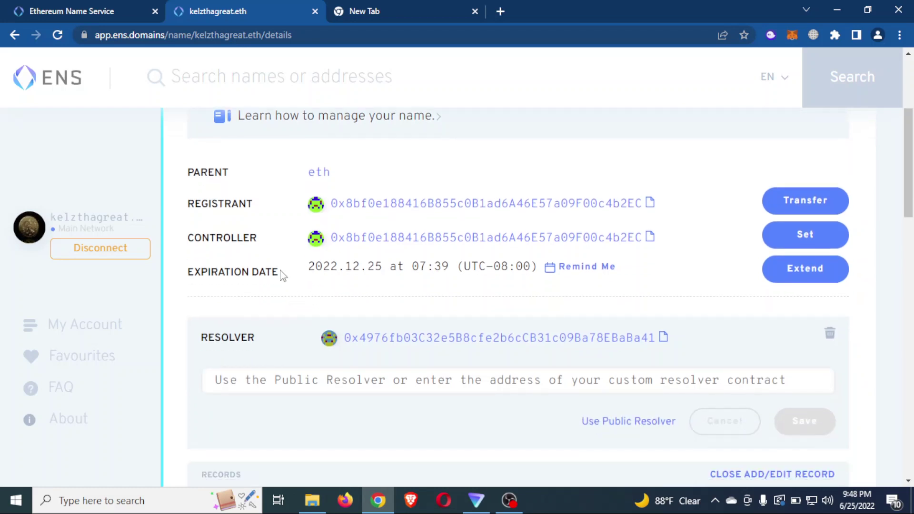
double_click(203, 237)
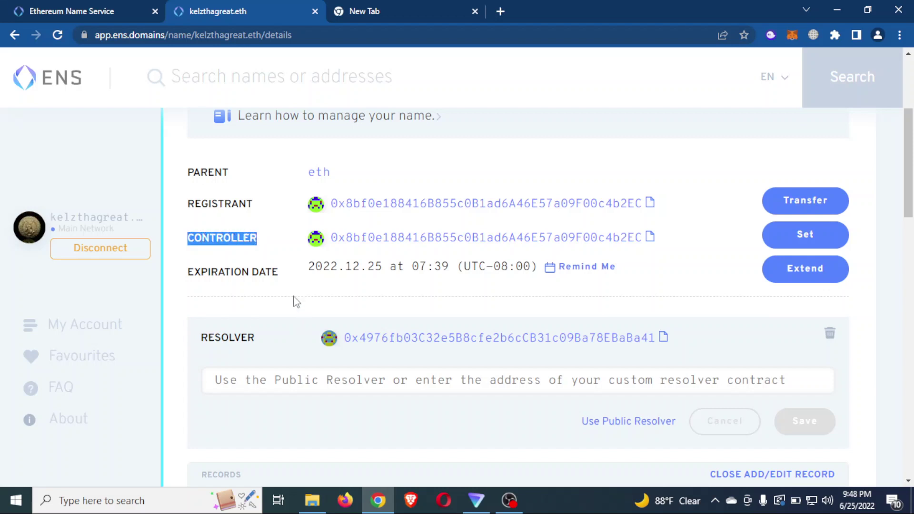
left_click(243, 295)
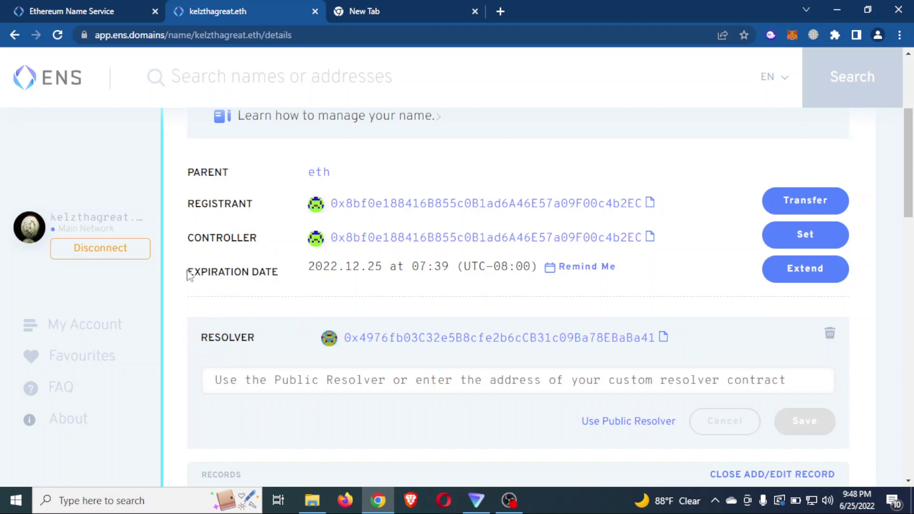
left_click_drag(188, 274, 281, 276)
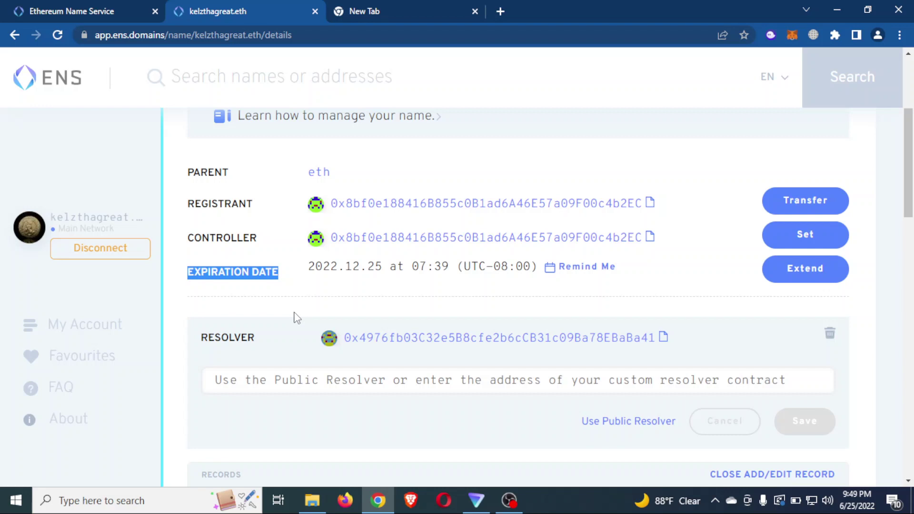
left_click(294, 281)
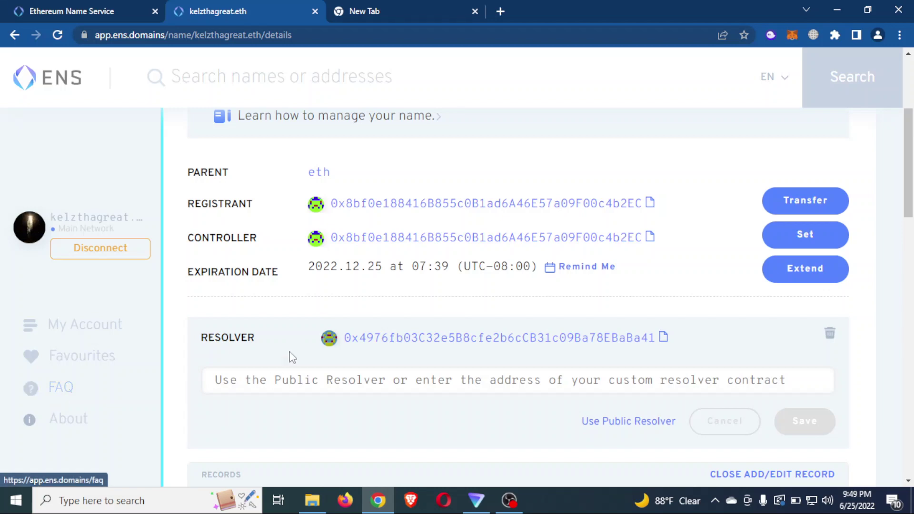
Point out the Resolver field and the ETH address record below it
scroll(297, 322, "down", 3)
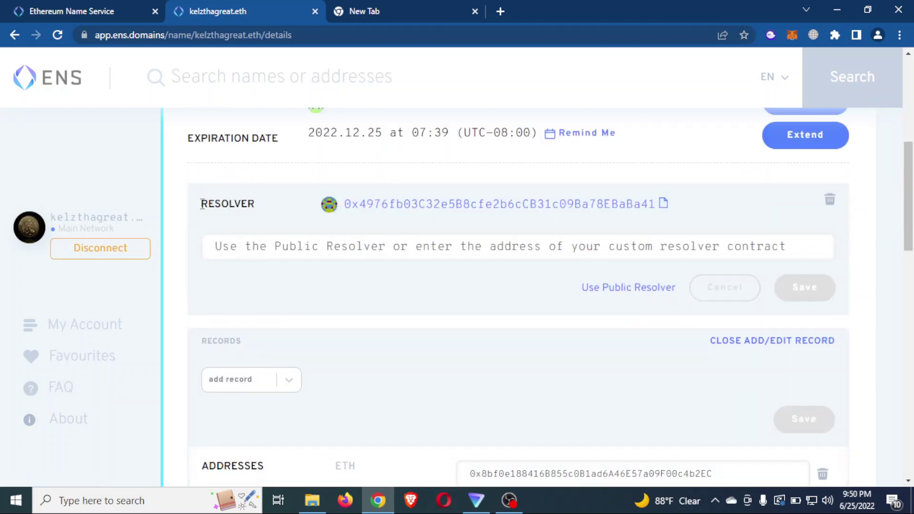
left_click_drag(201, 205, 263, 200)
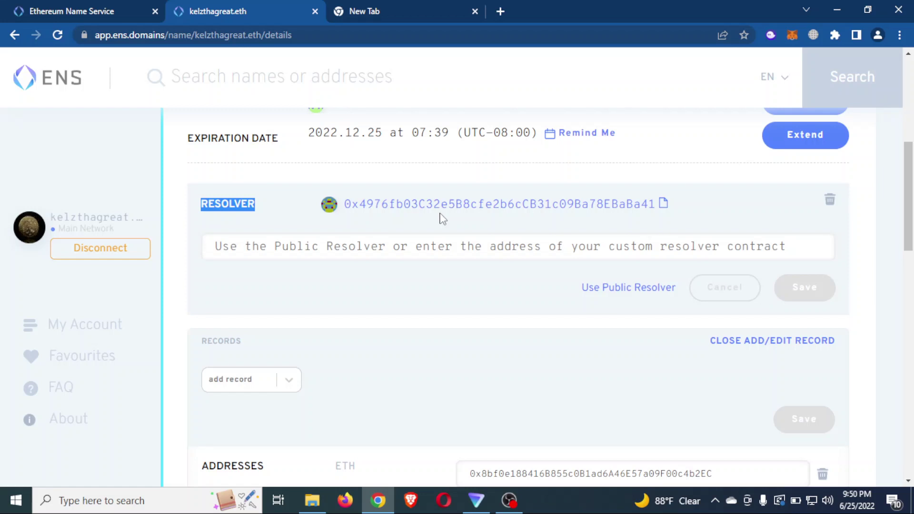
scroll(443, 218, "down", 5)
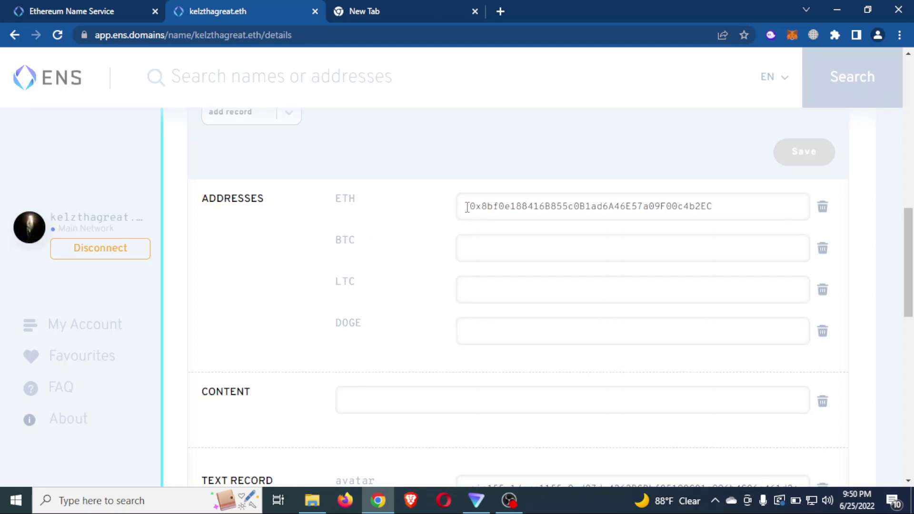
left_click_drag(467, 207, 813, 234)
scroll(390, 250, "up", 3)
left_click(388, 300)
scroll(387, 300, "up", 9)
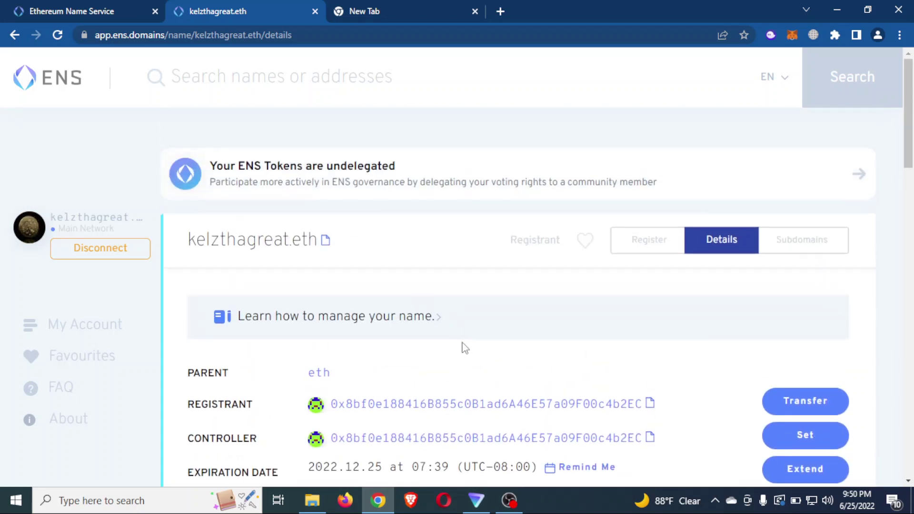
Highlight the name's 2022.12.25 expiration date
scroll(460, 352, "down", 3)
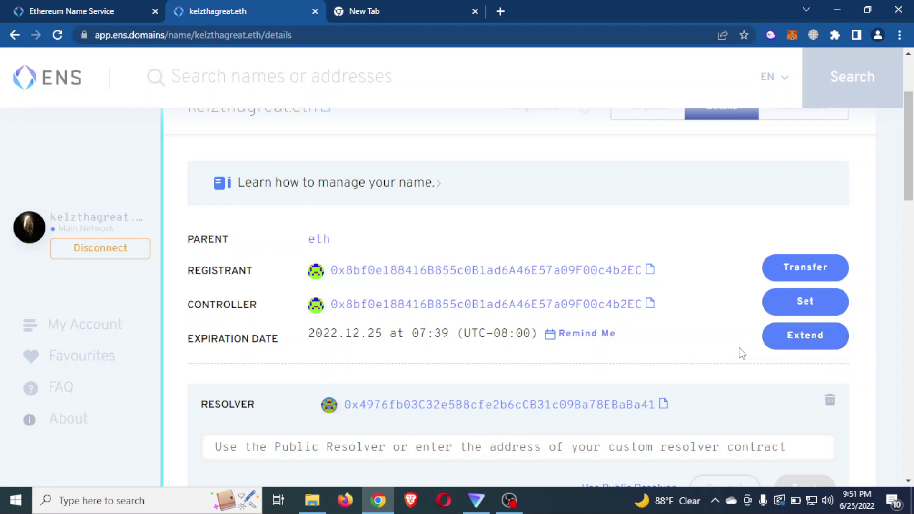
left_click_drag(310, 333, 358, 352)
left_click(335, 357)
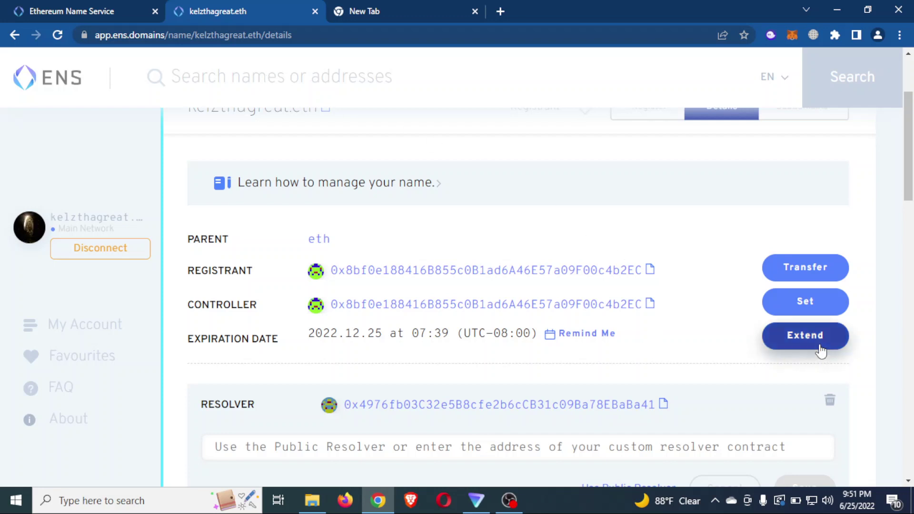
Open the renewal options and lengthen the registration period to 2 years, pointing it out
left_click(802, 342)
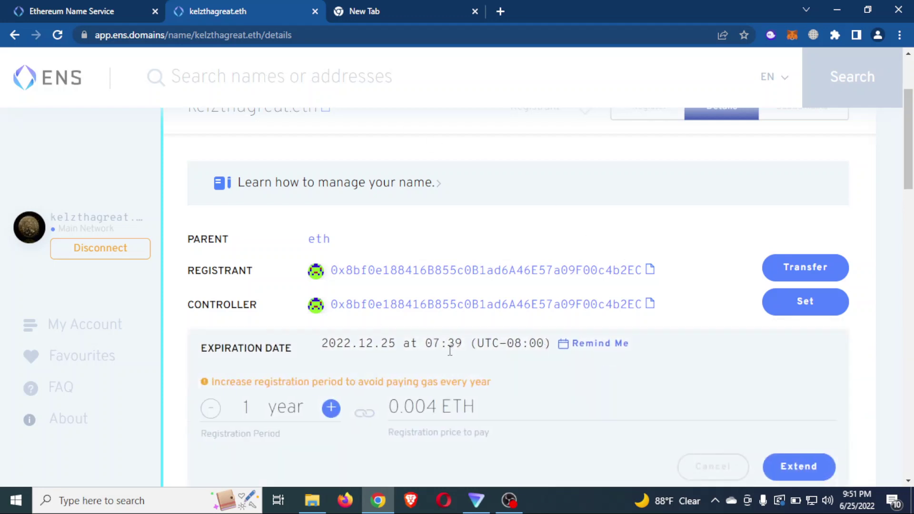
scroll(340, 389, "down", 3)
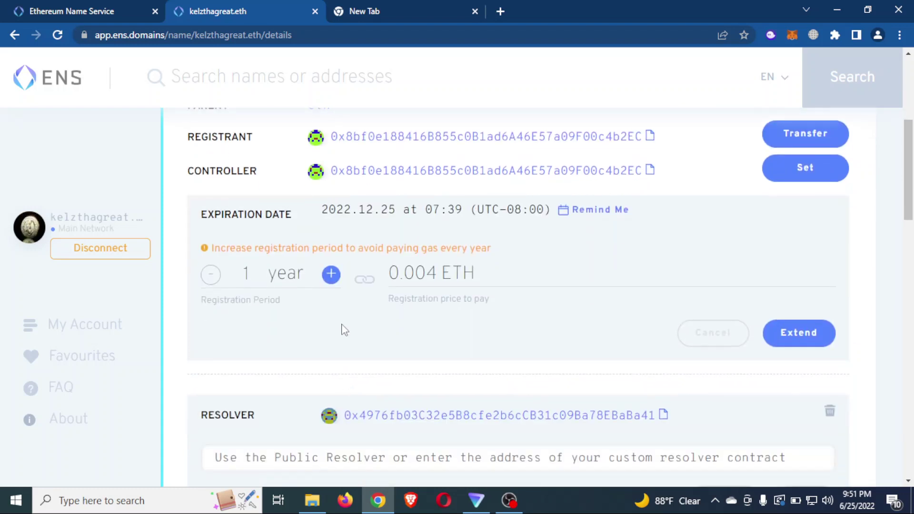
left_click(330, 276)
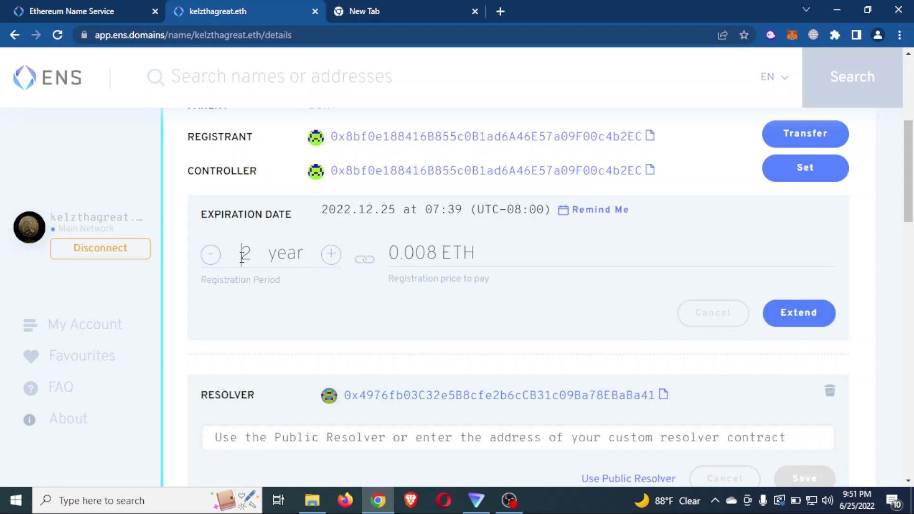
left_click_drag(241, 254, 260, 259)
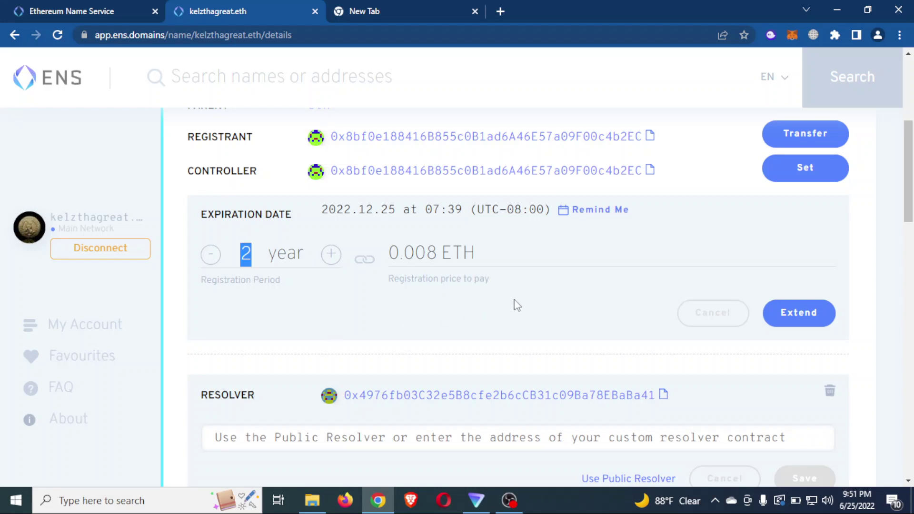
left_click(796, 312)
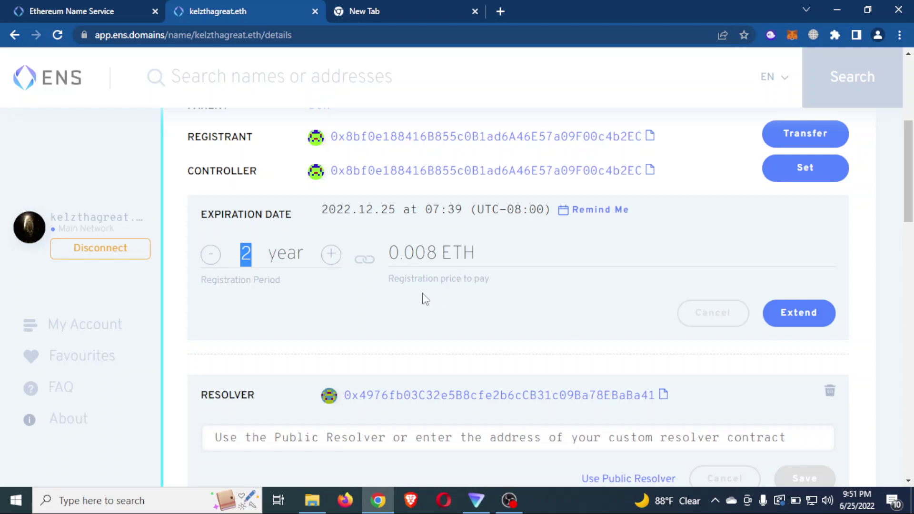
left_click(406, 300)
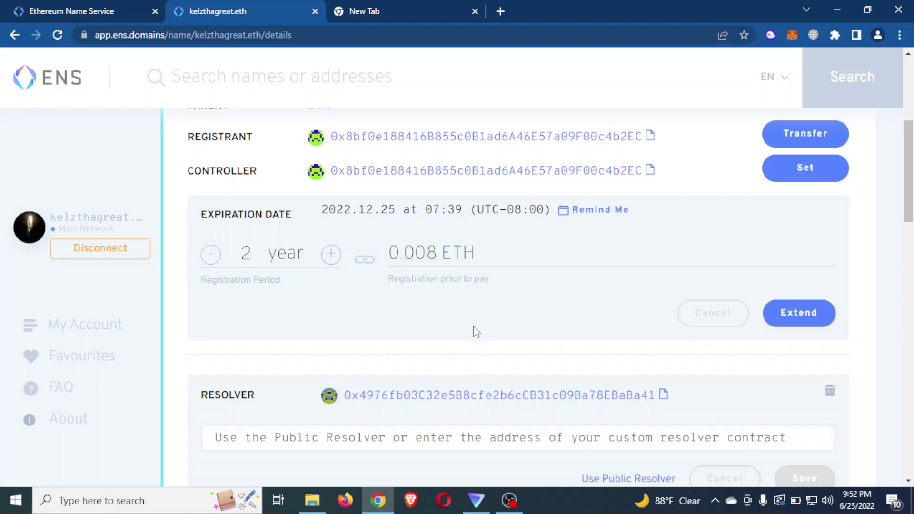
Reduce the registration period to 0 years (0.000 ETH), then go to My Account
scroll(369, 268, "up", 2)
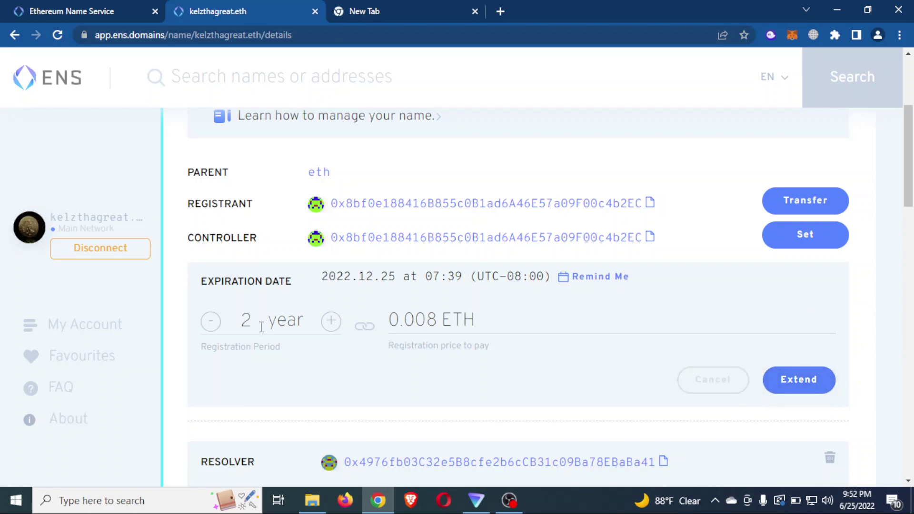
double_click(213, 319)
left_click(211, 341)
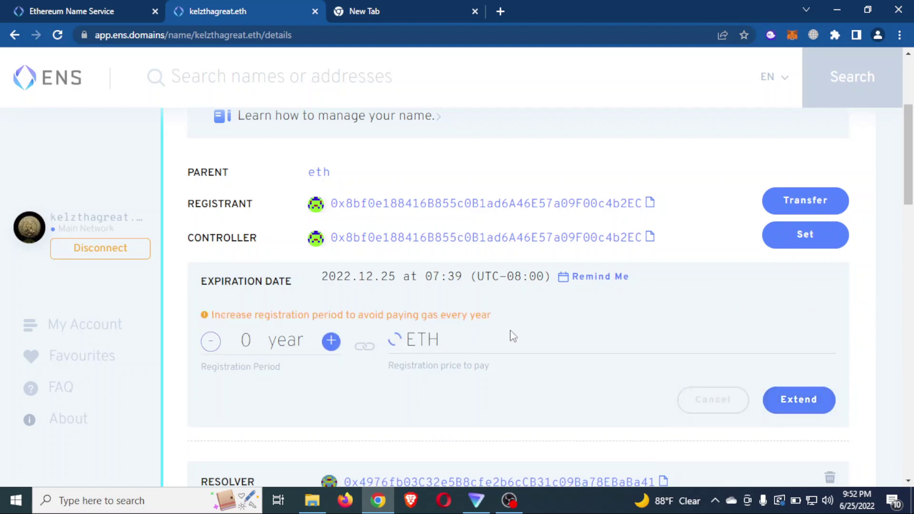
scroll(611, 338, "down", 4)
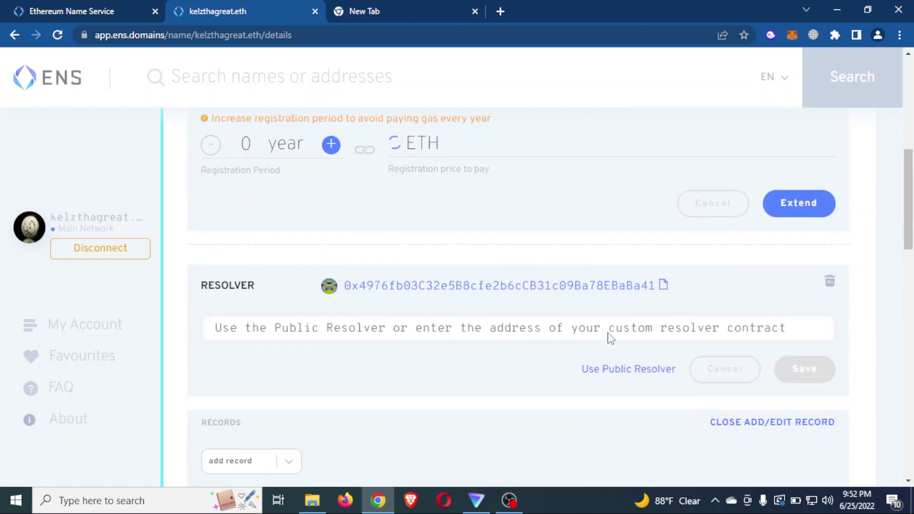
left_click(84, 332)
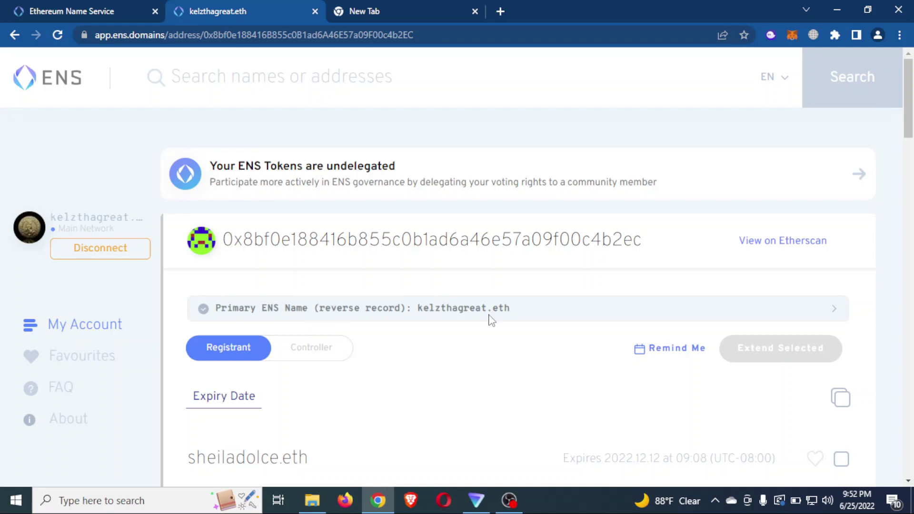
Expand the Primary ENS Name (reverse record) settings on the account page
left_click_drag(417, 314, 538, 321)
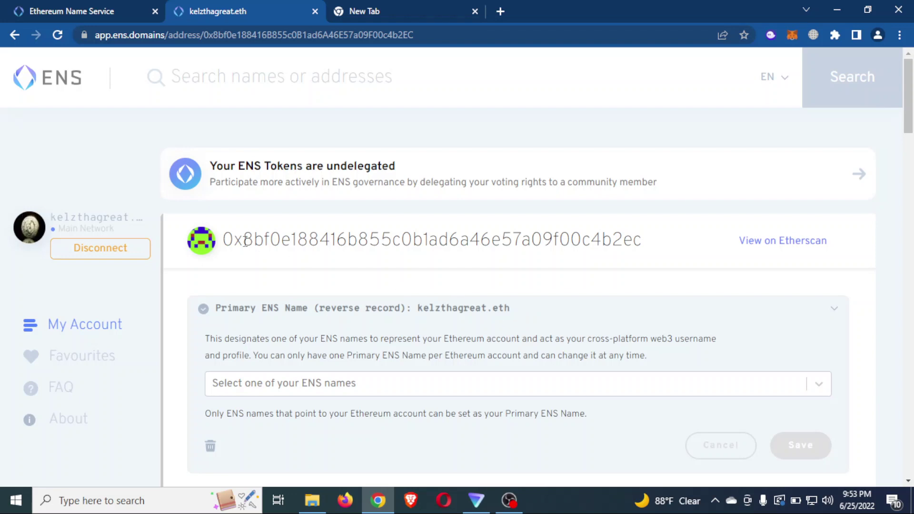
left_click_drag(224, 238, 643, 239)
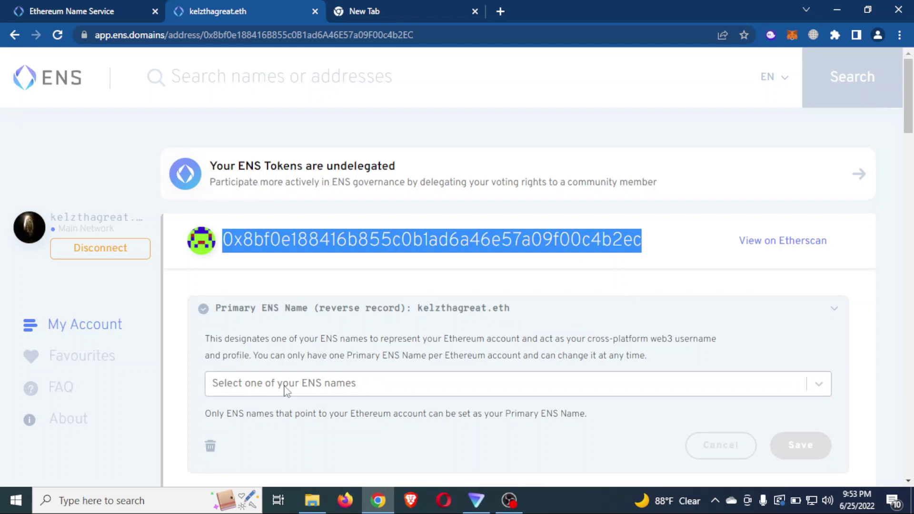
left_click(320, 387)
scroll(286, 343, "down", 2)
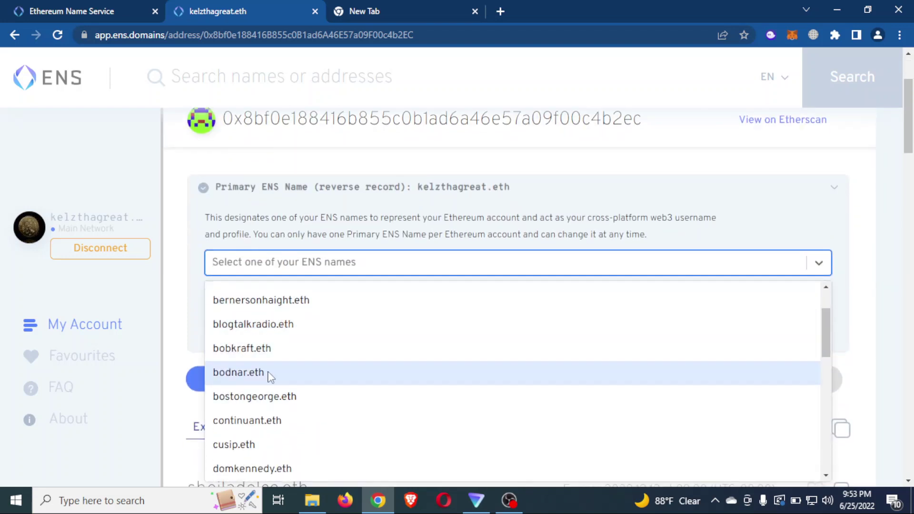
scroll(268, 381, "up", 2)
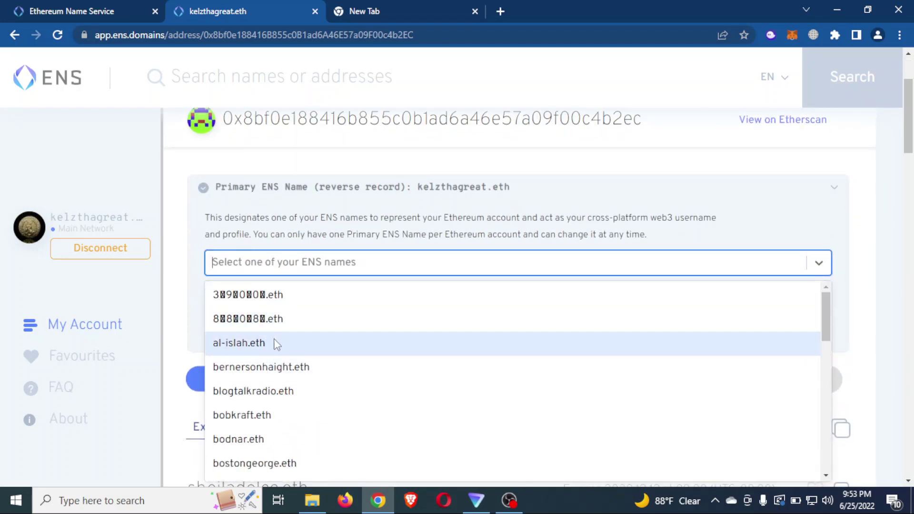
Close the names list without changing the primary name, keeping kelzthagreat.eth primary
left_click(188, 281)
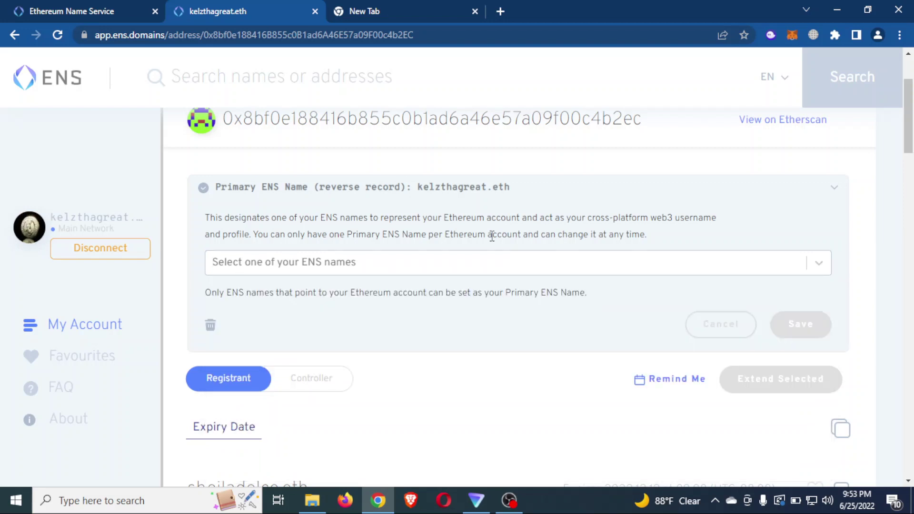
left_click(834, 188)
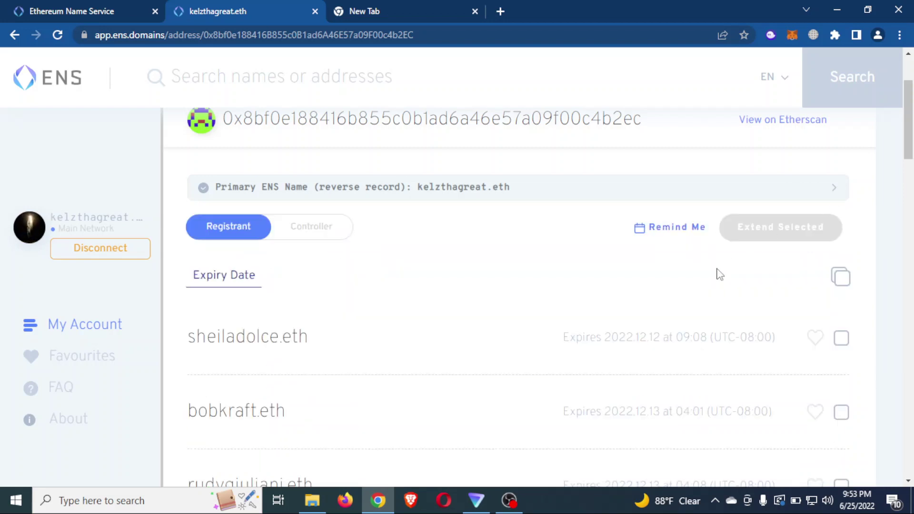
left_click(831, 188)
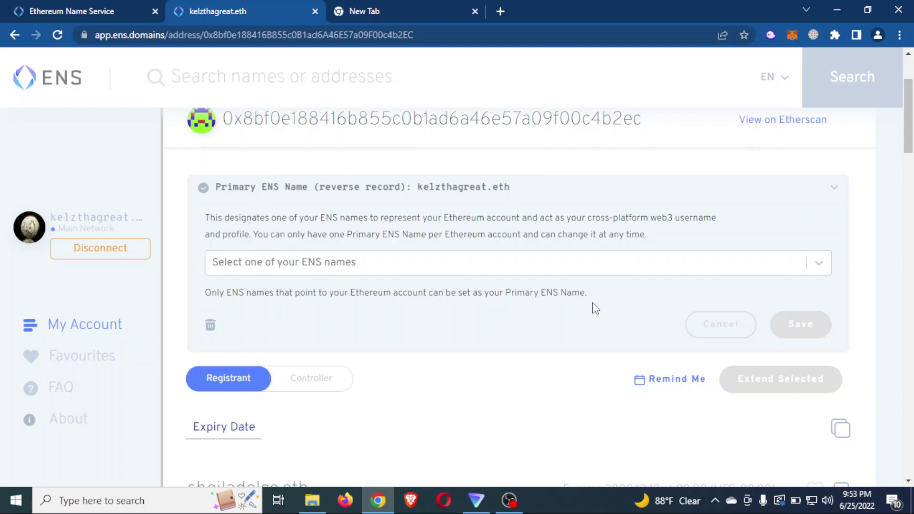
Point out the wallet address and reverse record wording, then collapse the Primary ENS Name panel
scroll(559, 224, "up", 3)
left_click_drag(652, 247, 220, 261)
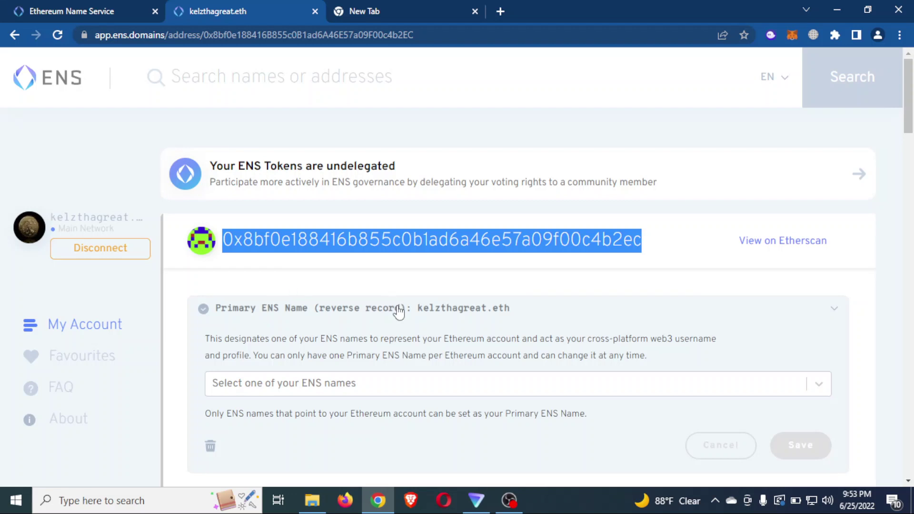
left_click(509, 309)
left_click_drag(511, 311, 415, 312)
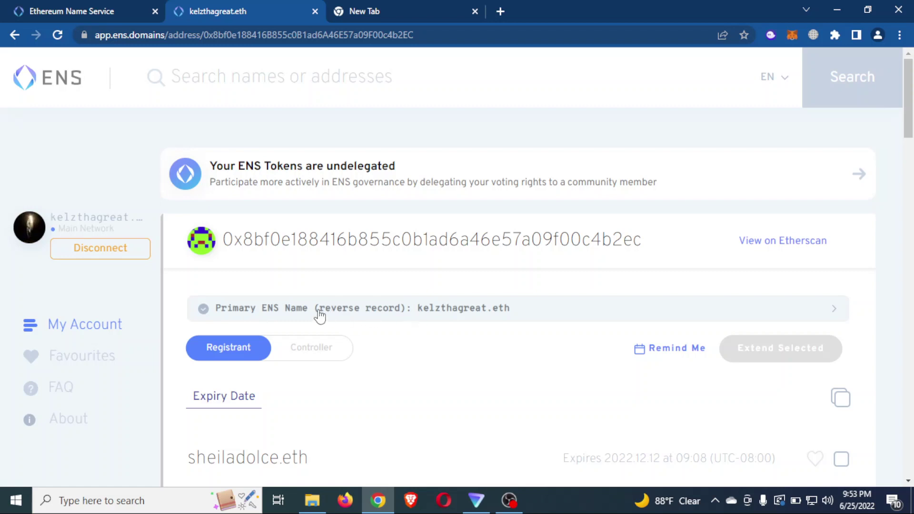
left_click_drag(315, 309, 404, 315)
left_click(832, 315)
Scroll through the Registrant names list and their expiry dates
scroll(527, 343, "down", 2)
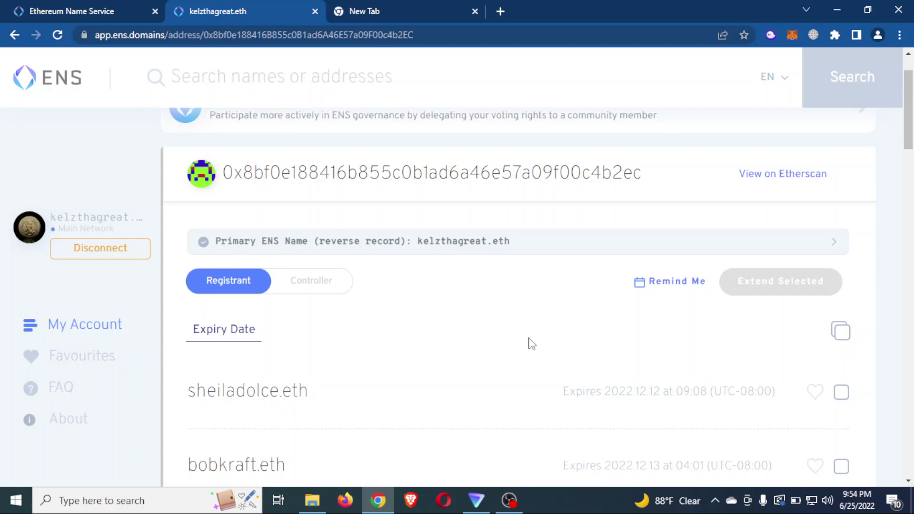
scroll(534, 346, "down", 5)
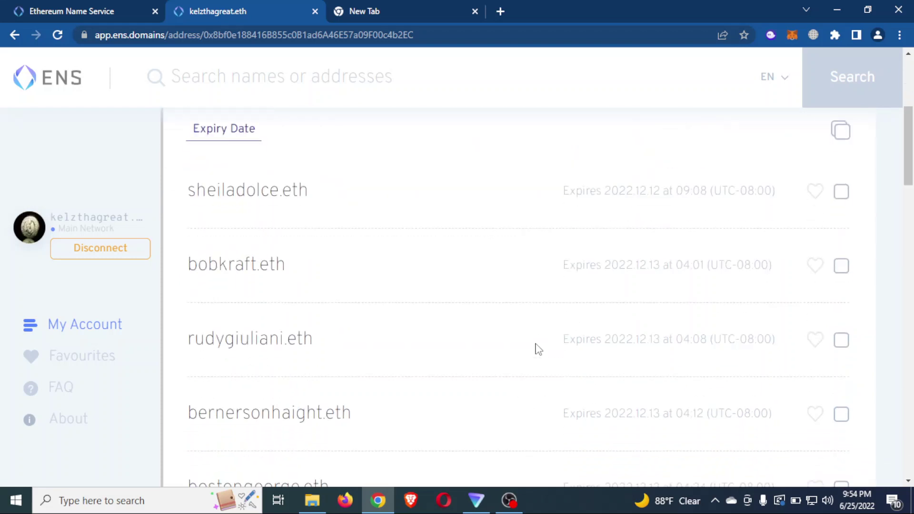
scroll(823, 365, "up", 3)
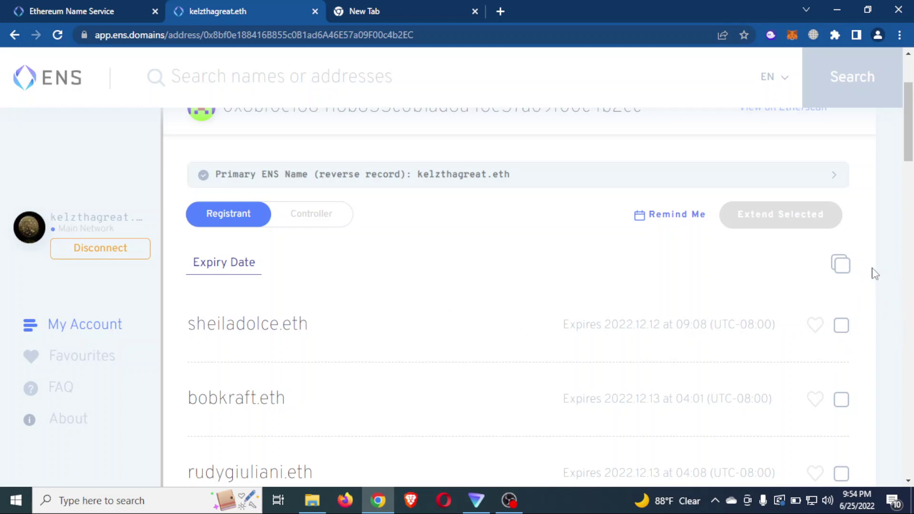
scroll(256, 239, "down", 3)
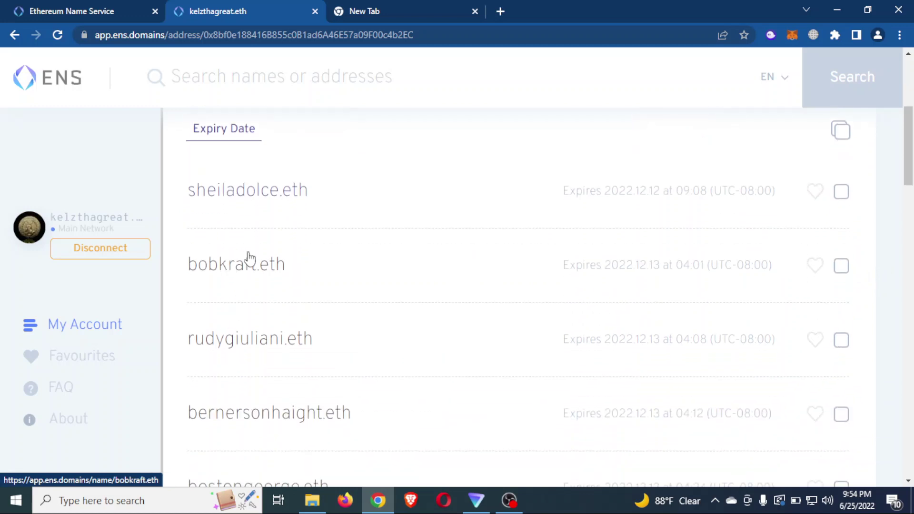
Tick sheiladolce.eth, then use select-all to mark every registrant name for extension
left_click(842, 196)
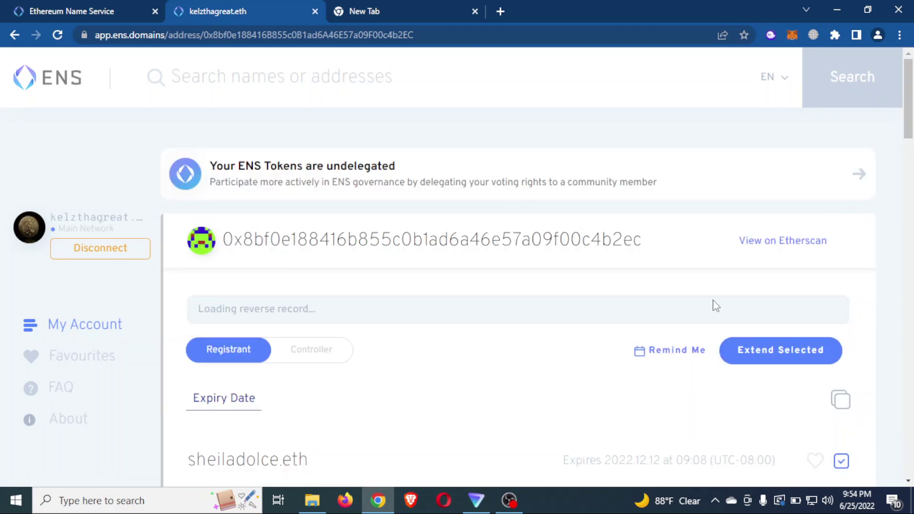
scroll(714, 305, "down", 5)
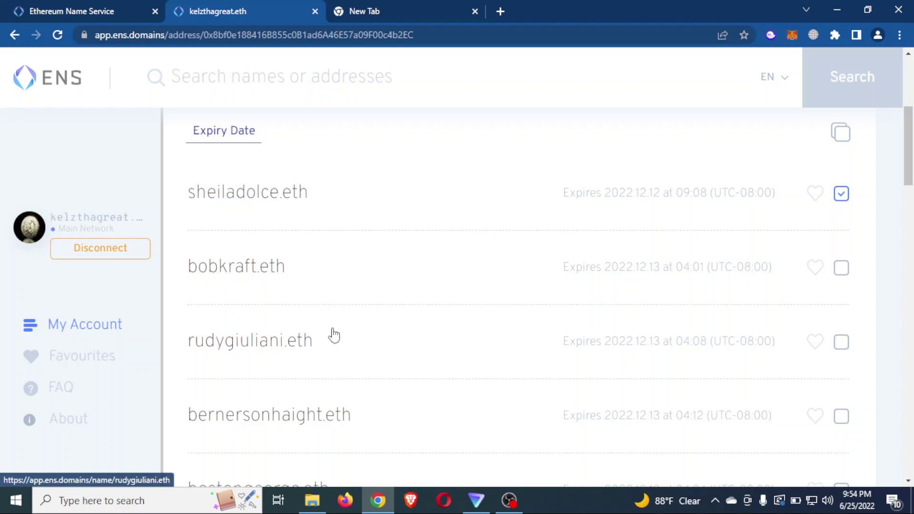
scroll(423, 350, "down", 1)
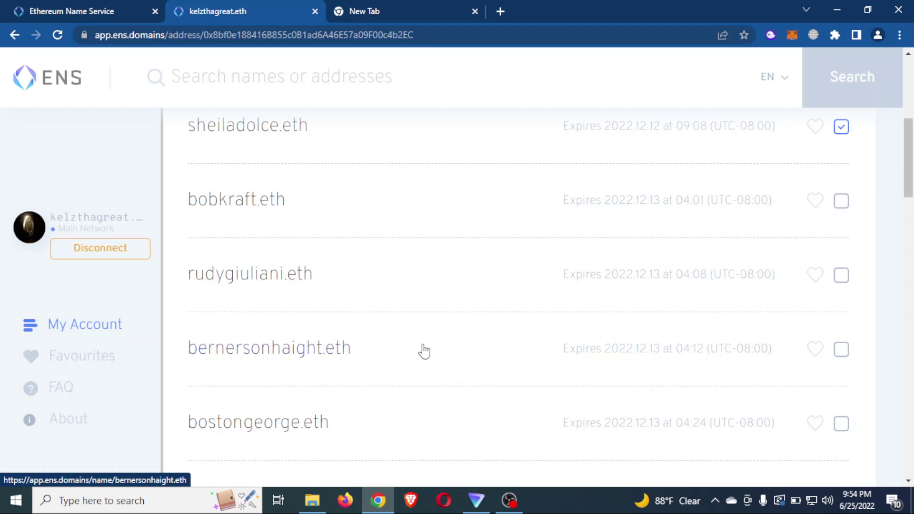
scroll(423, 350, "down", 1)
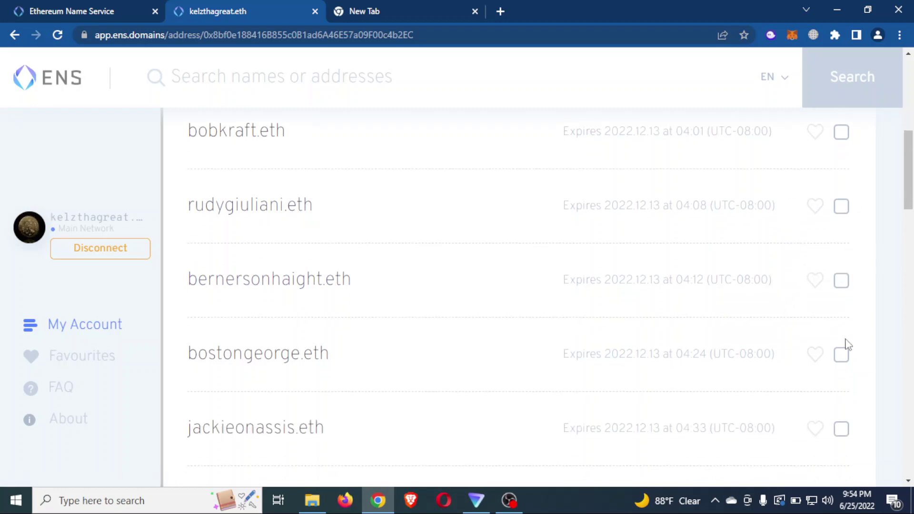
scroll(846, 357, "up", 4)
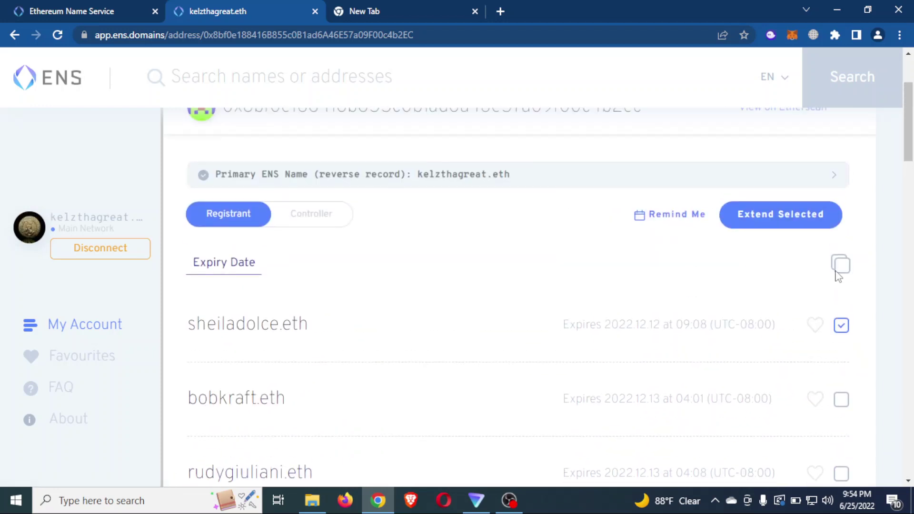
left_click(842, 267)
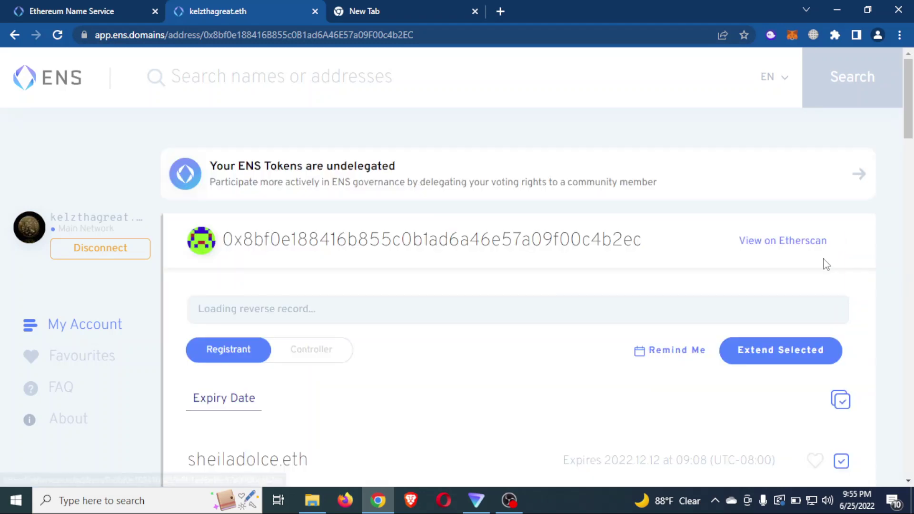
scroll(852, 291, "down", 4)
scroll(809, 217, "up", 1)
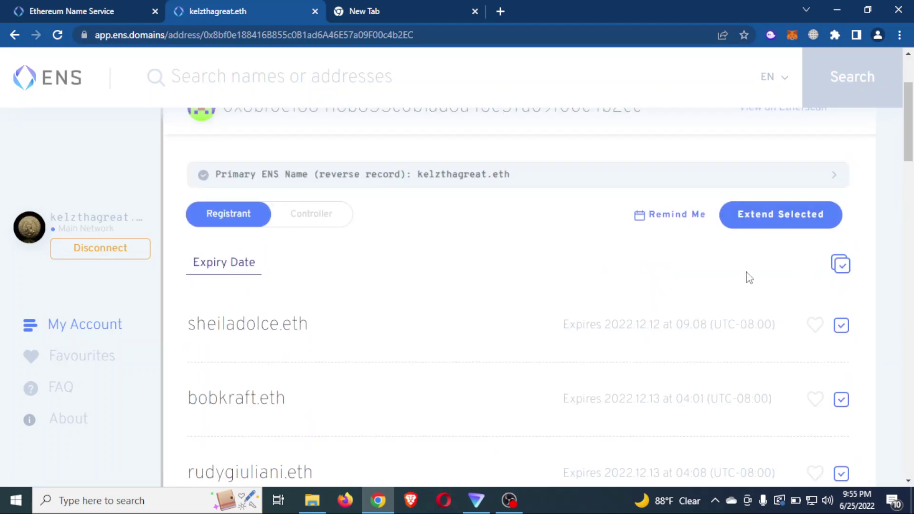
Start Extend Selected and try 2 years before returning to 1 year for 0.226 ETH
left_click(775, 220)
scroll(724, 302, "down", 1)
scroll(726, 303, "down", 2)
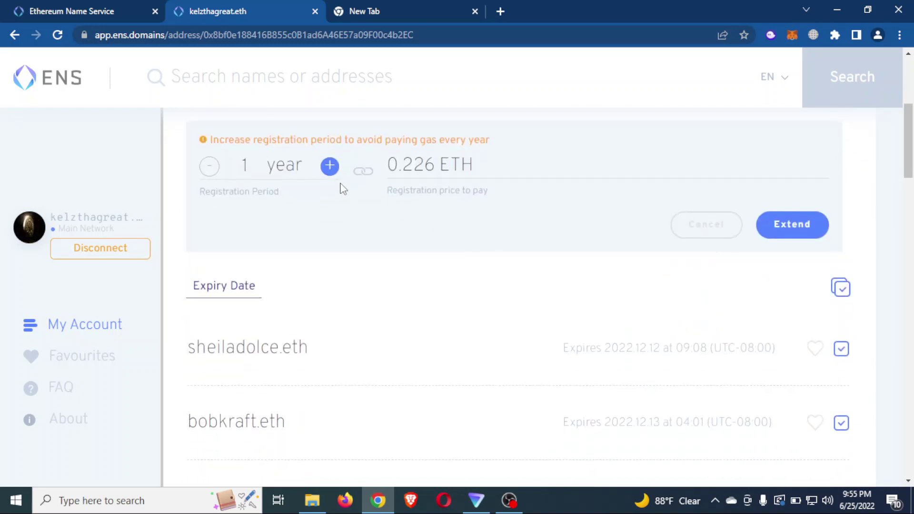
left_click(330, 164)
left_click(207, 151)
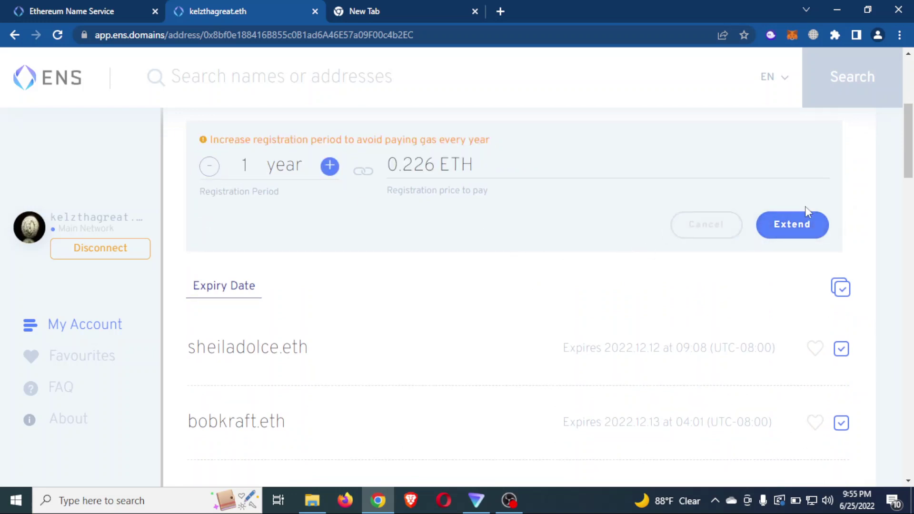
Review the confirmation list of names covered, then close it without extending
left_click(776, 235)
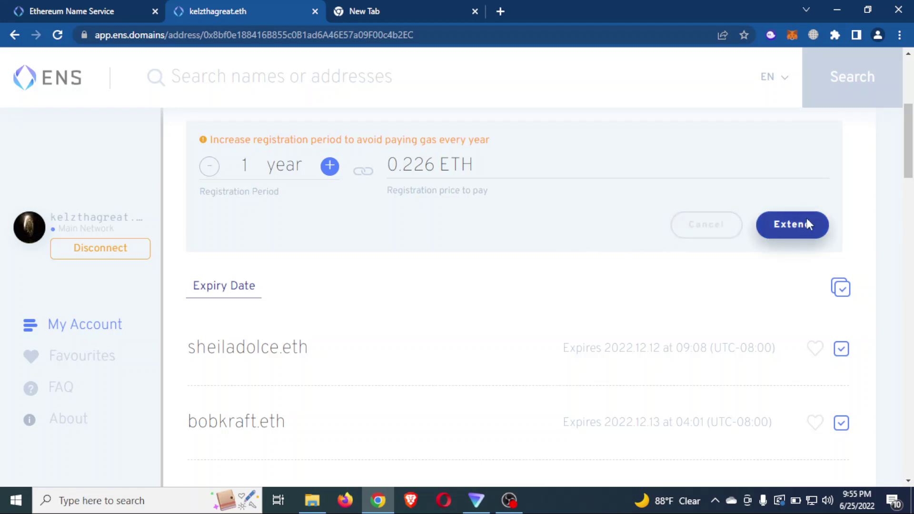
left_click(790, 223)
scroll(354, 353, "down", 2)
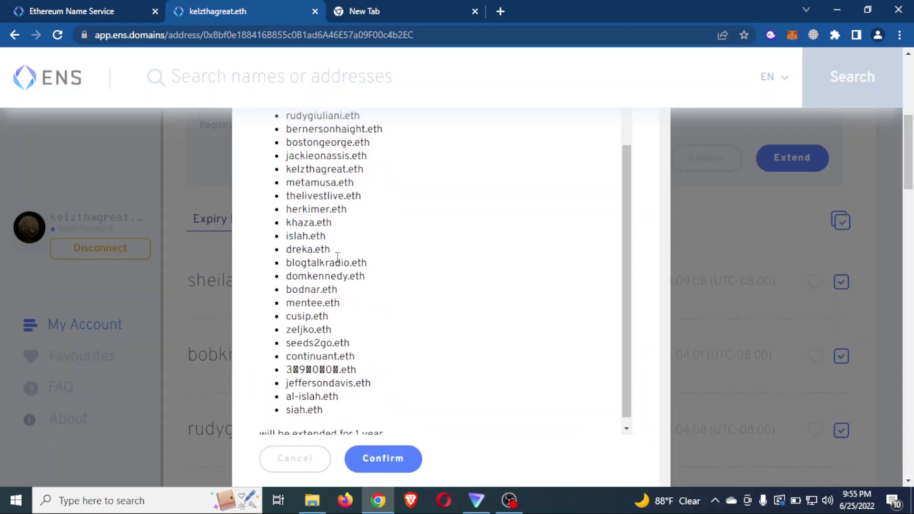
scroll(341, 255, "up", 5)
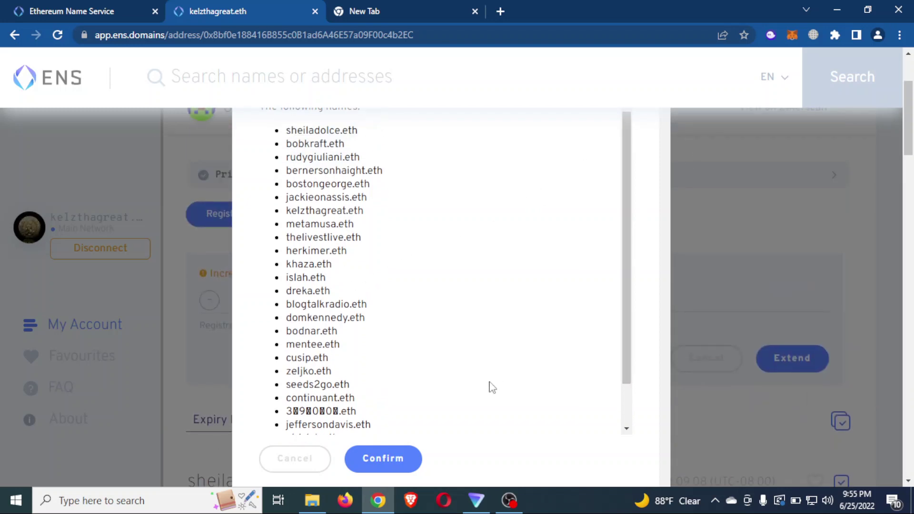
scroll(895, 168, "up", 3)
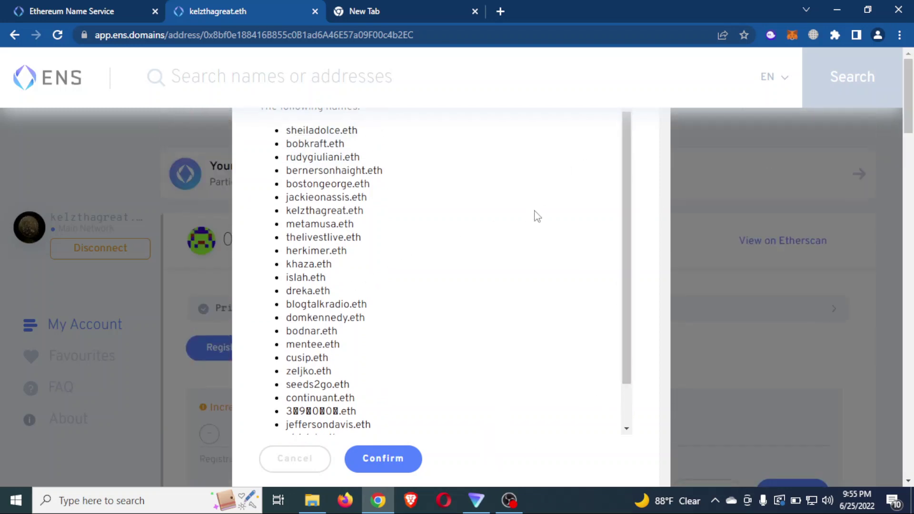
left_click(783, 192)
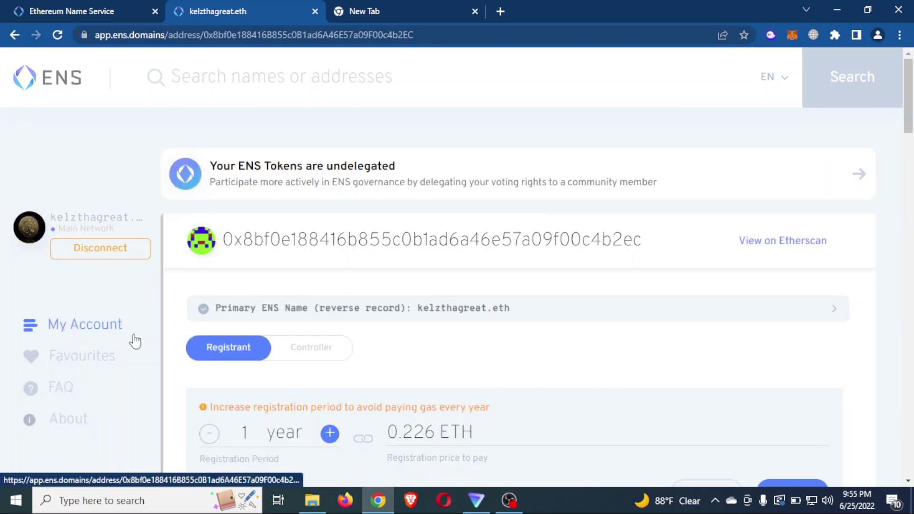
Return to My Account and open the kelzthagreat.eth details page
left_click(109, 333)
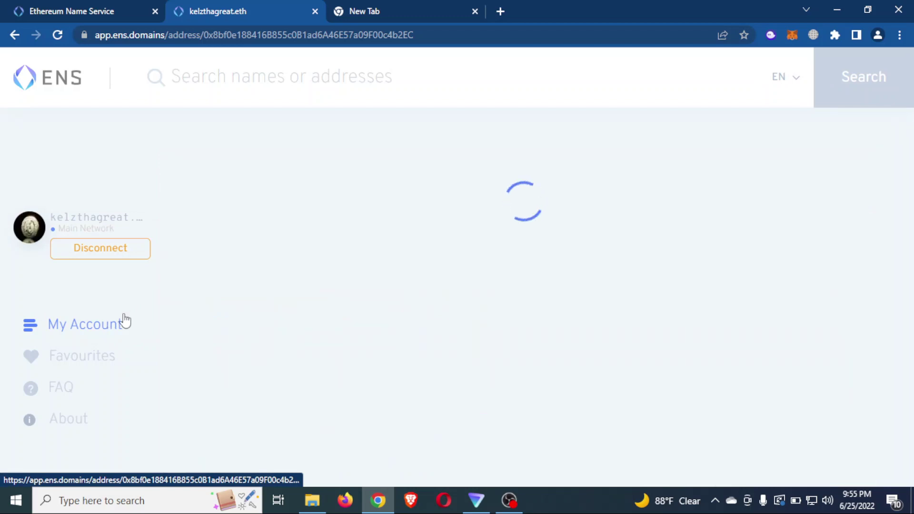
scroll(336, 420, "down", 10)
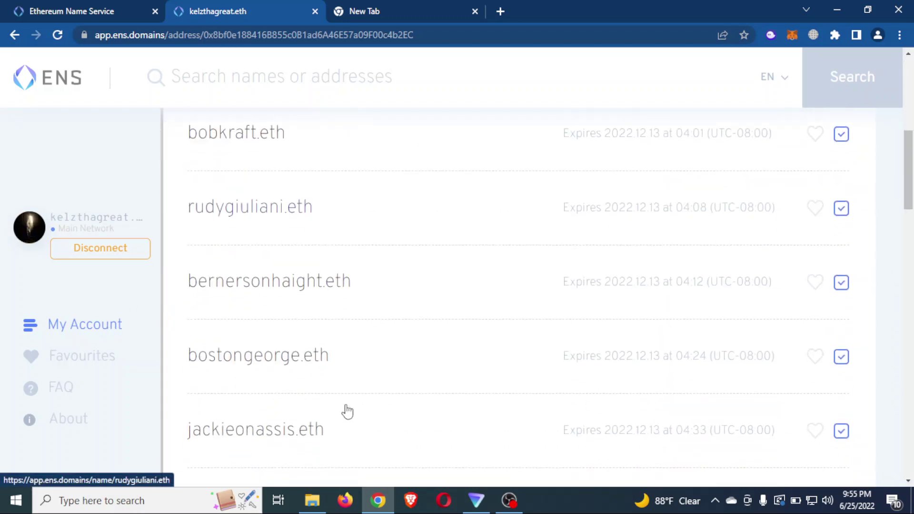
left_click(329, 380)
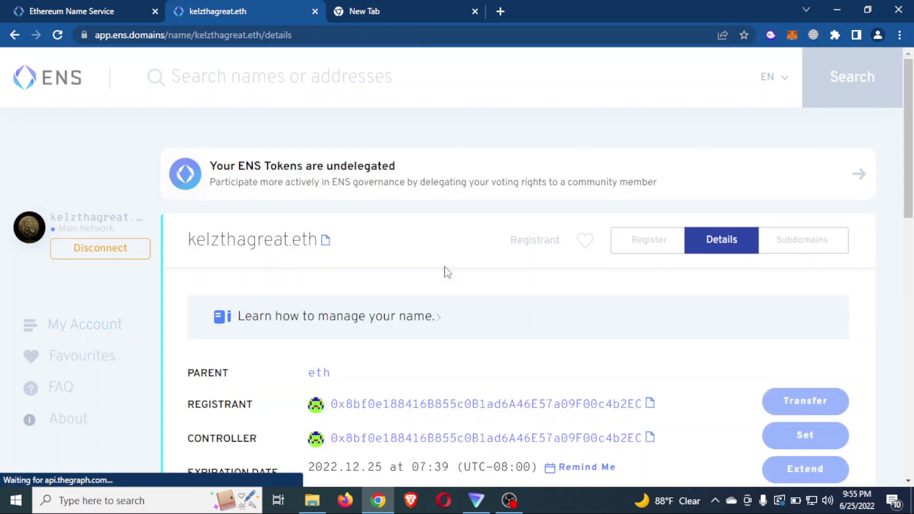
scroll(436, 285, "down", 3)
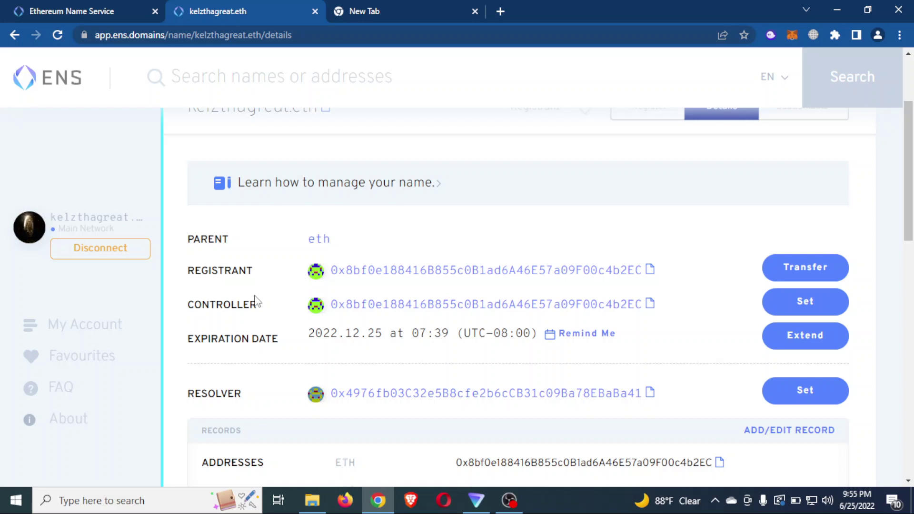
Highlight the REGISTRANT and CONTROLLER labels to point them out
left_click_drag(187, 270, 250, 273)
left_click(196, 272)
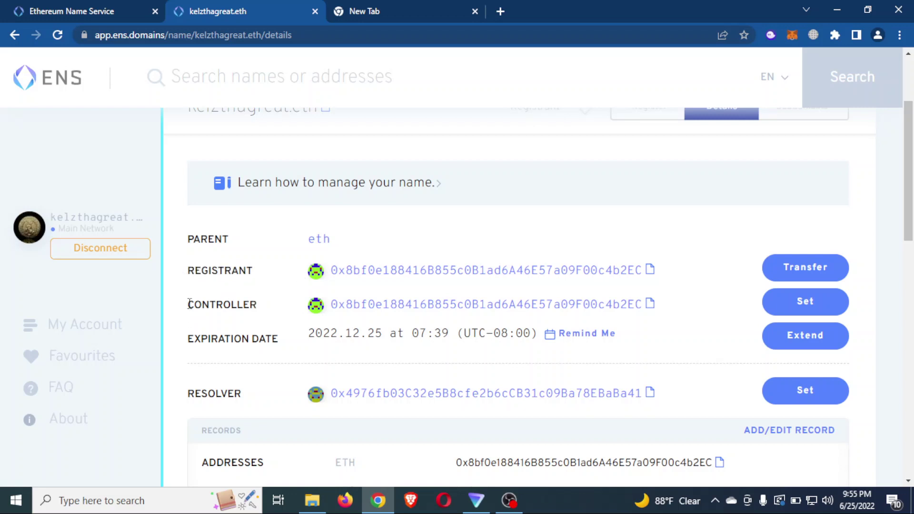
left_click_drag(194, 299, 272, 308)
left_click(281, 311)
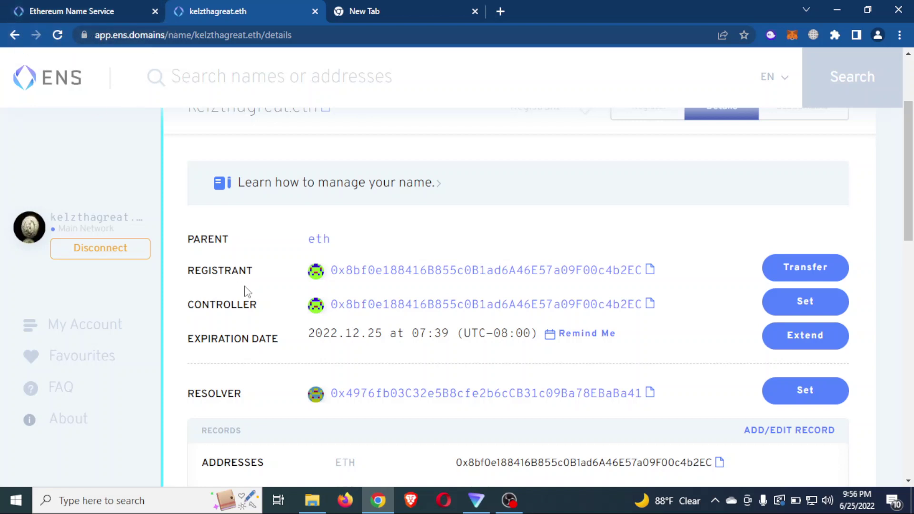
left_click_drag(189, 270, 249, 276)
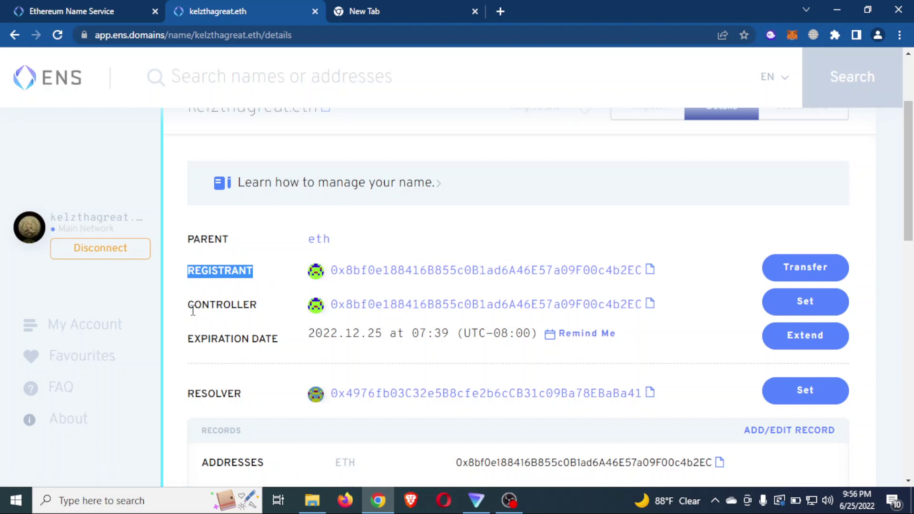
left_click_drag(190, 307, 265, 310)
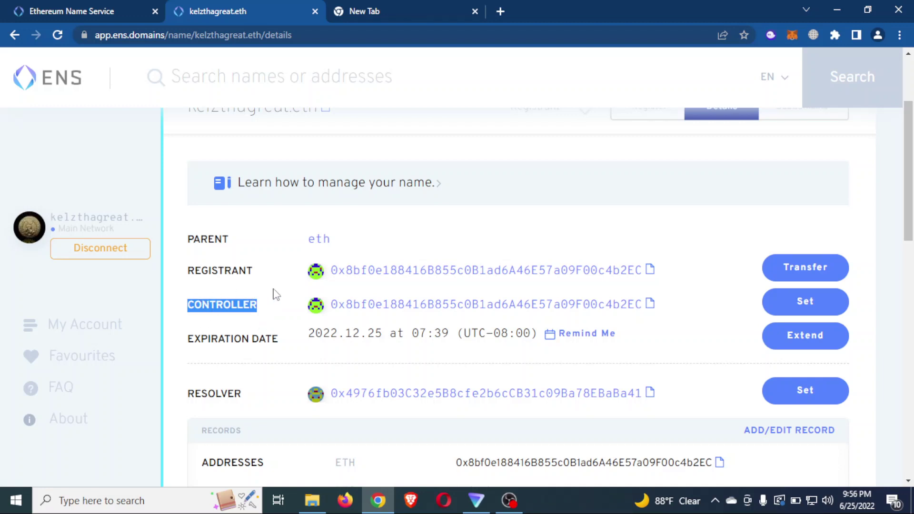
left_click(276, 294)
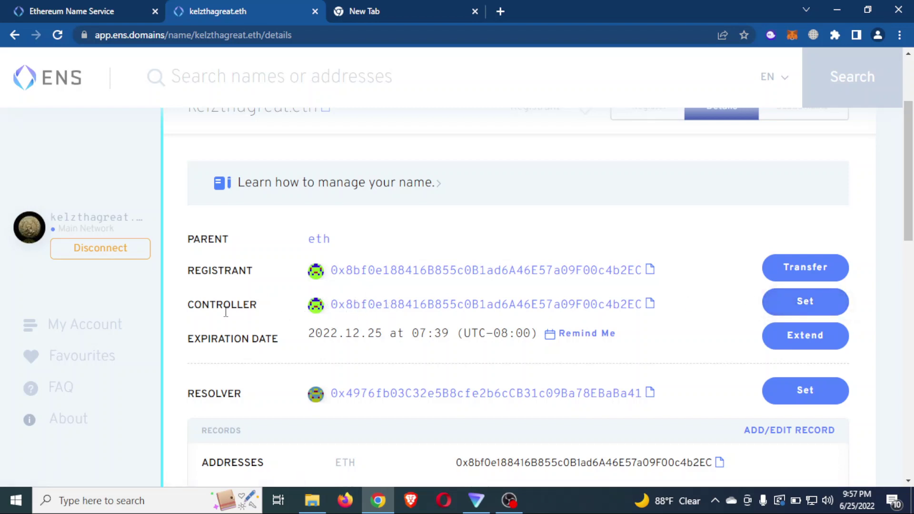
left_click_drag(189, 306, 283, 296)
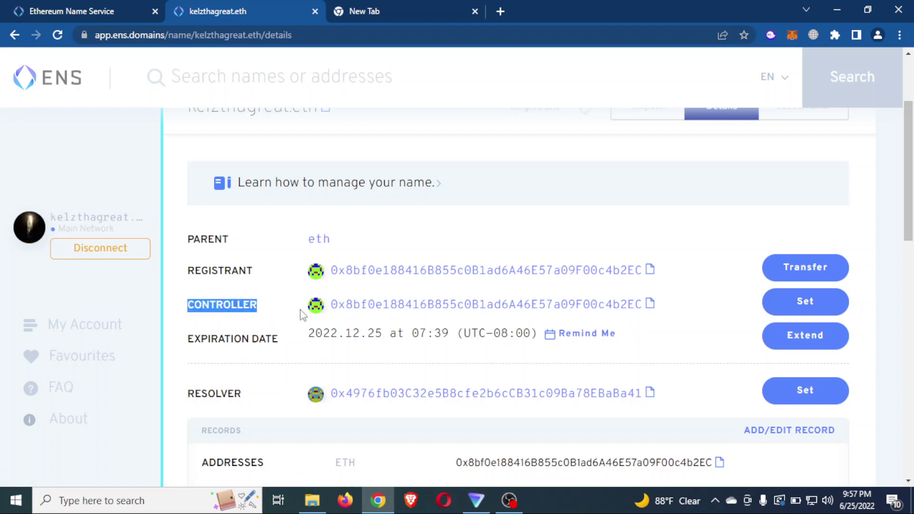
scroll(257, 326, "down", 4)
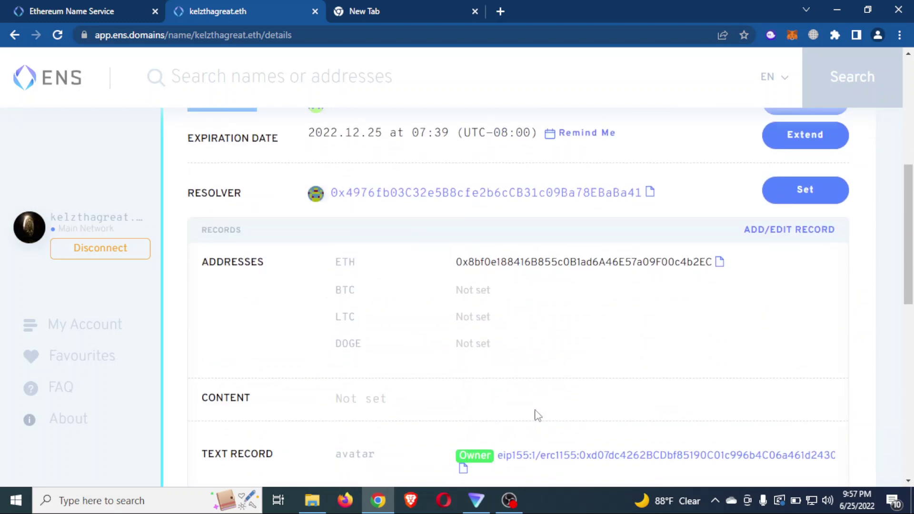
left_click_drag(456, 262, 699, 262)
scroll(432, 326, "down", 3)
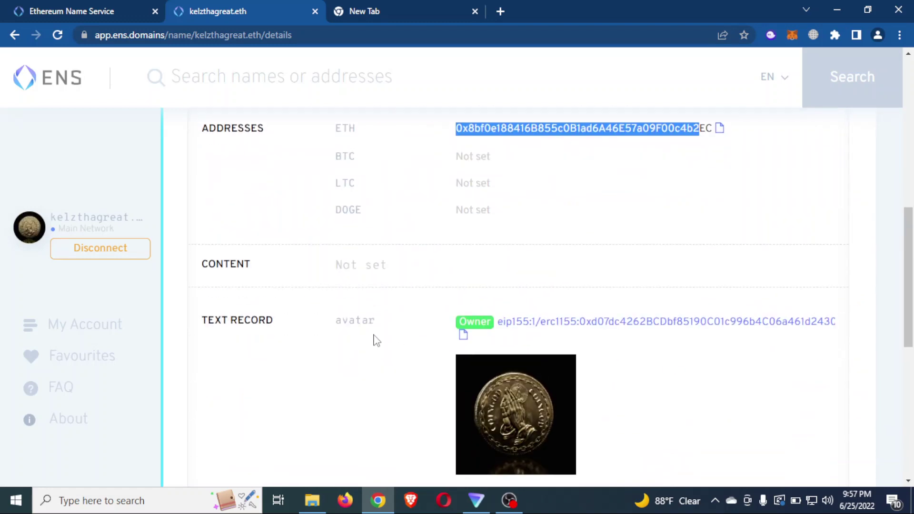
scroll(323, 430, "up", 4)
scroll(323, 429, "up", 4)
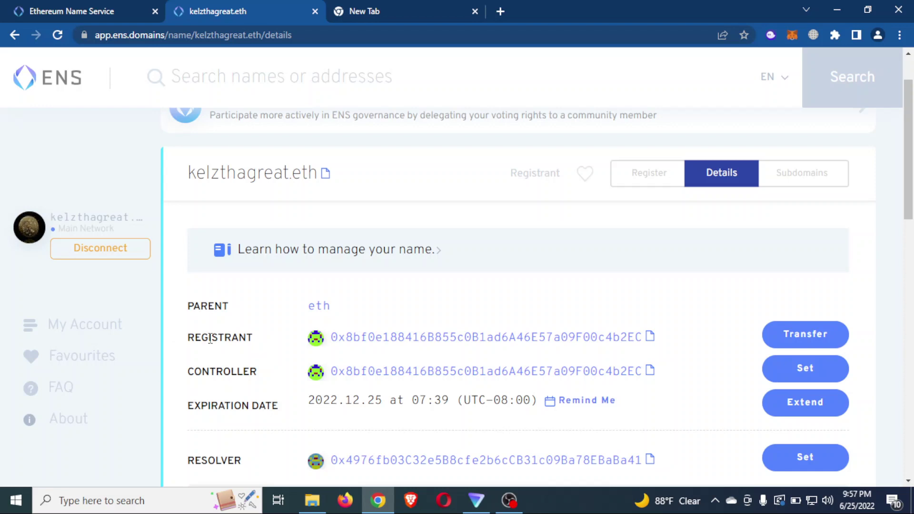
left_click_drag(189, 341, 261, 341)
left_click(272, 359)
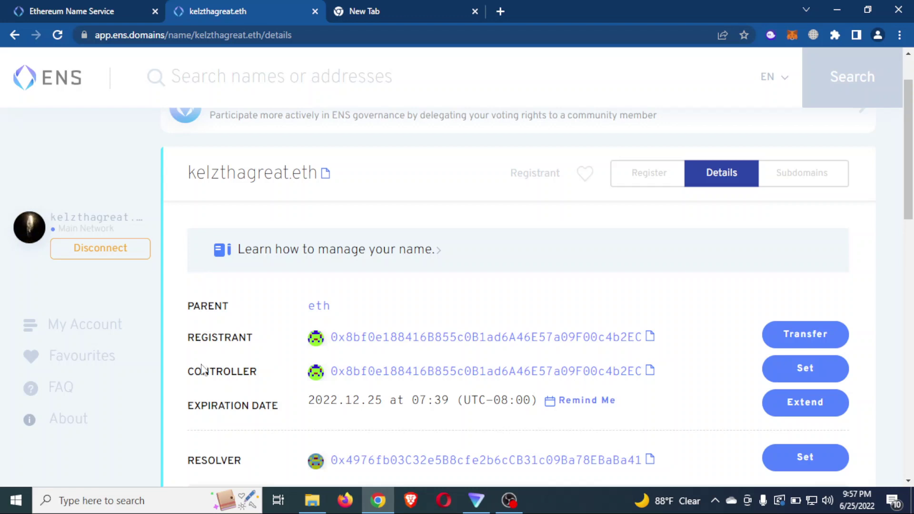
left_click_drag(186, 372, 258, 381)
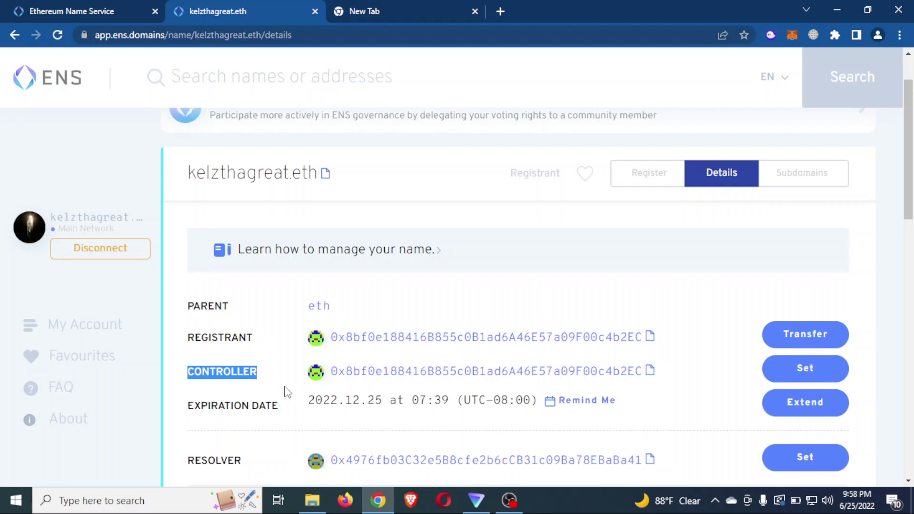
scroll(281, 390, "down", 3)
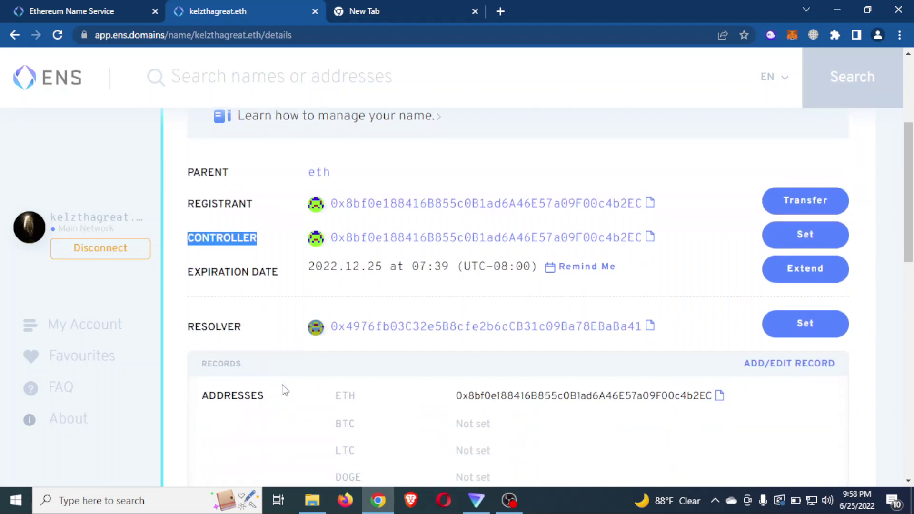